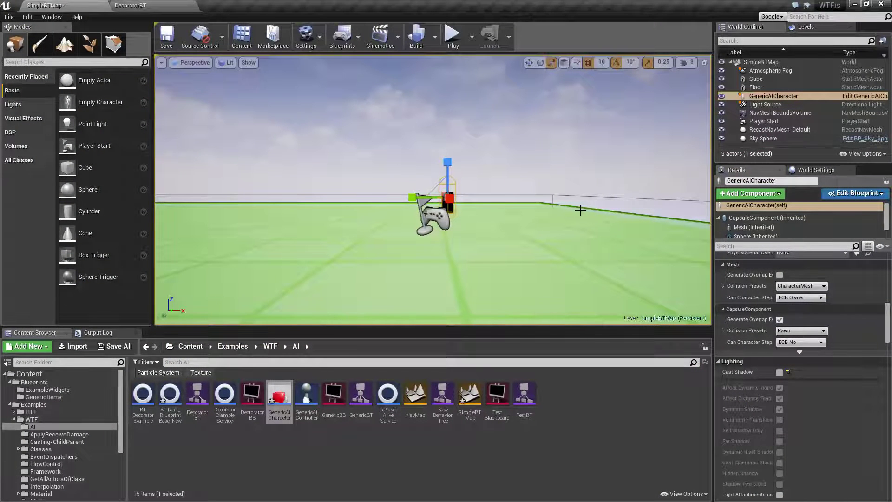
Step: Tilt the level camera down toward the green floor and play SimpleBTMap
right_drag(587, 153, 534, 111)
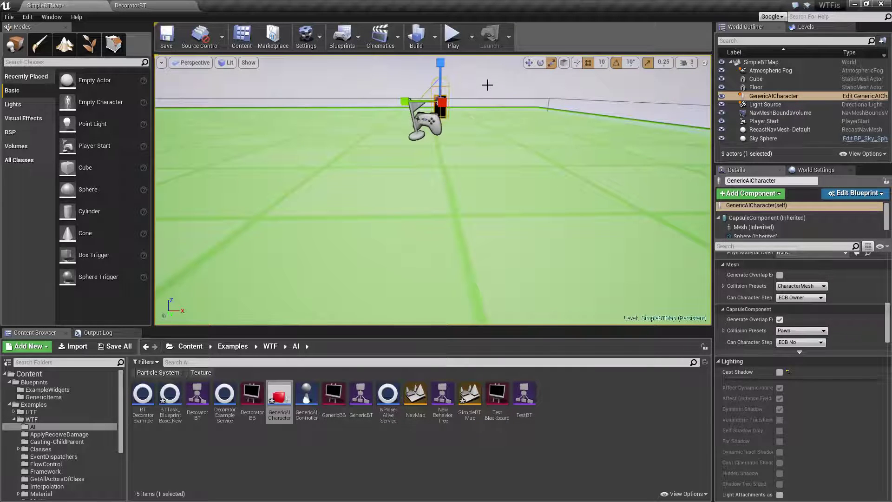
click(453, 35)
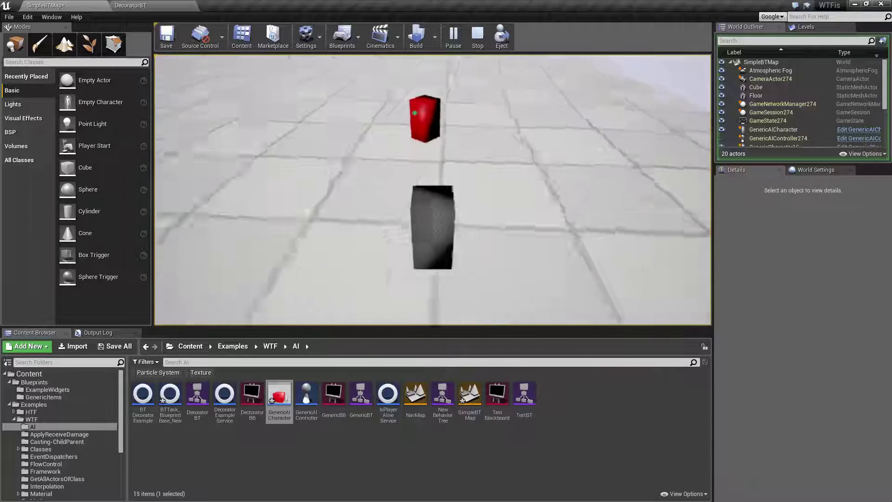
Step: Stop Play In Editor with Esc and bring up the DecoratorBT behavior tree
key(Escape)
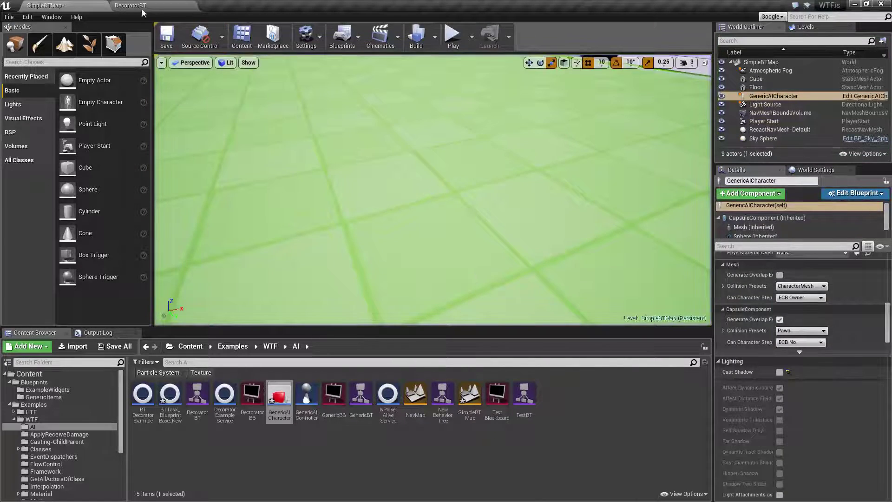
click(130, 6)
Step: Centre the tree, inspect Keep in Cone, and view the Sequence node's actions without choosing one
right_drag(290, 269, 462, 269)
scroll(461, 268, up, 2)
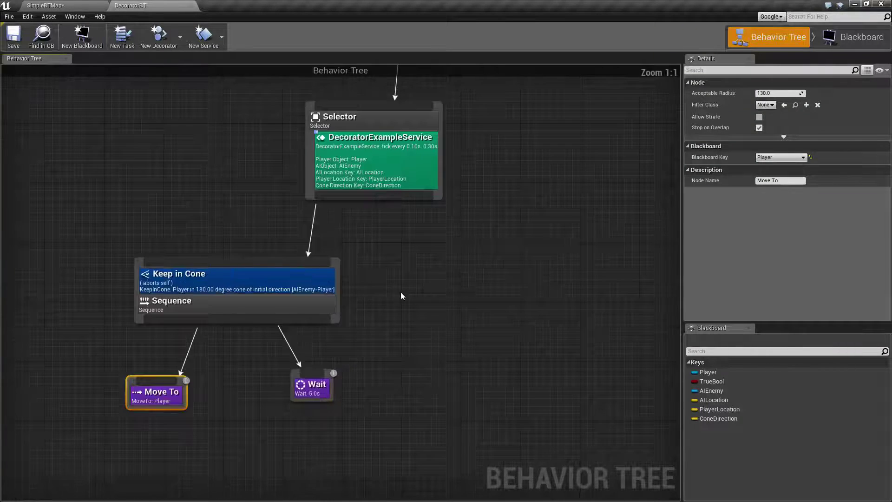
click(332, 297)
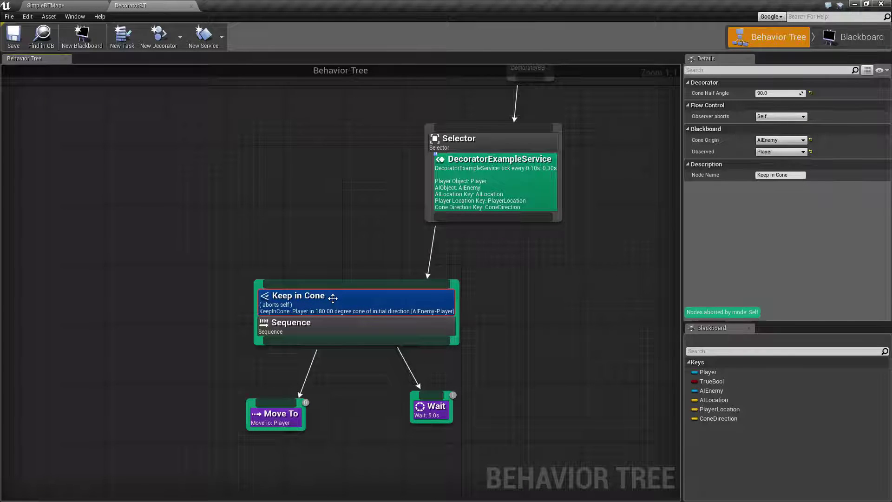
click(339, 323)
right_click(337, 329)
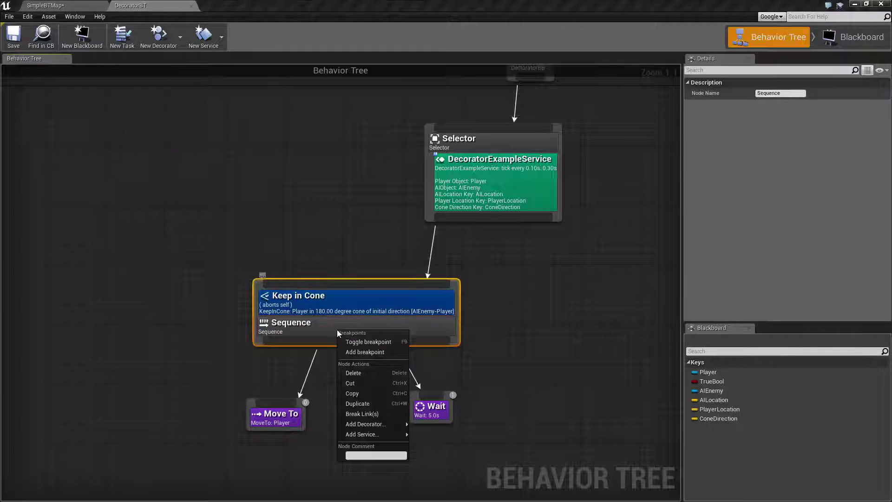
click(311, 323)
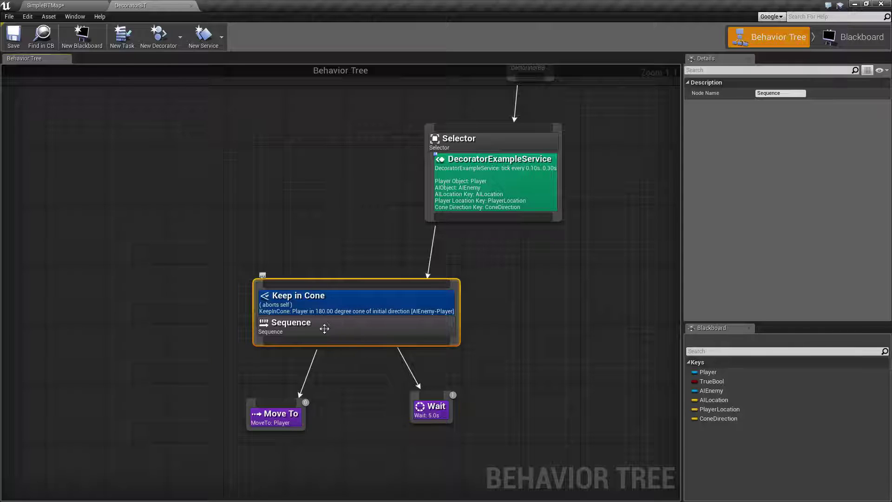
Step: View the decorators available for Move To without adding one, then reselect Keep in Cone
click(279, 415)
right_click(287, 415)
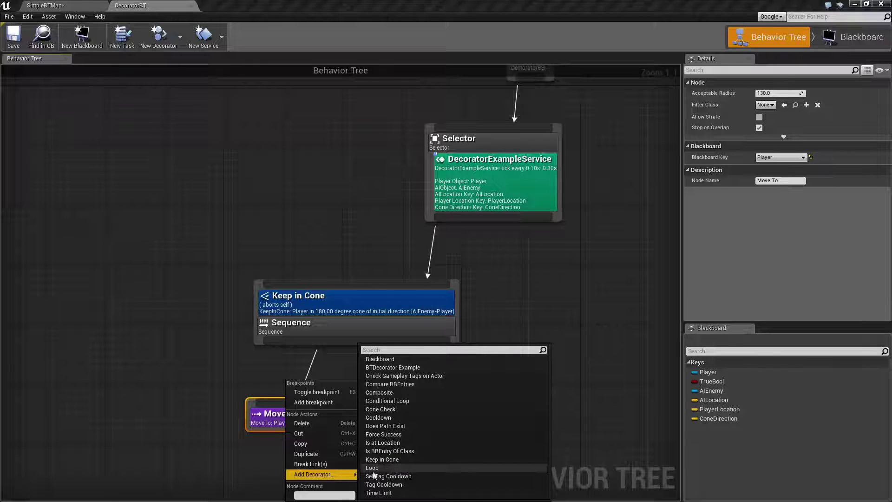
click(467, 328)
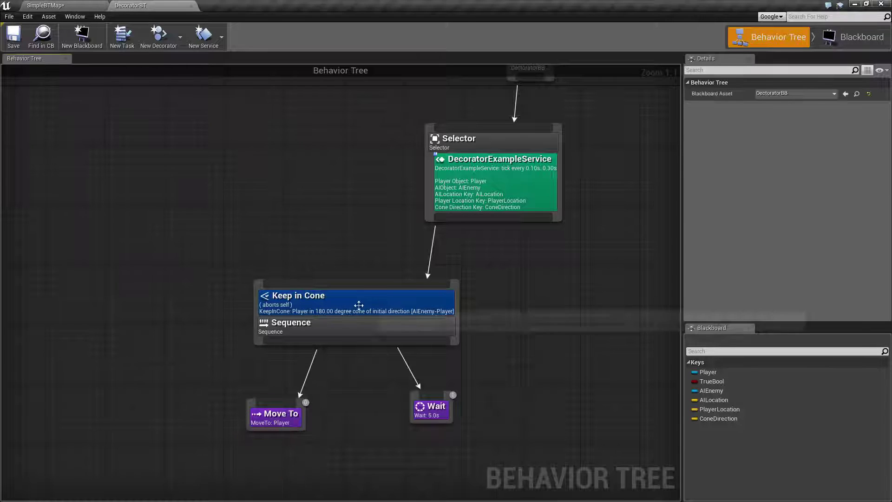
click(365, 305)
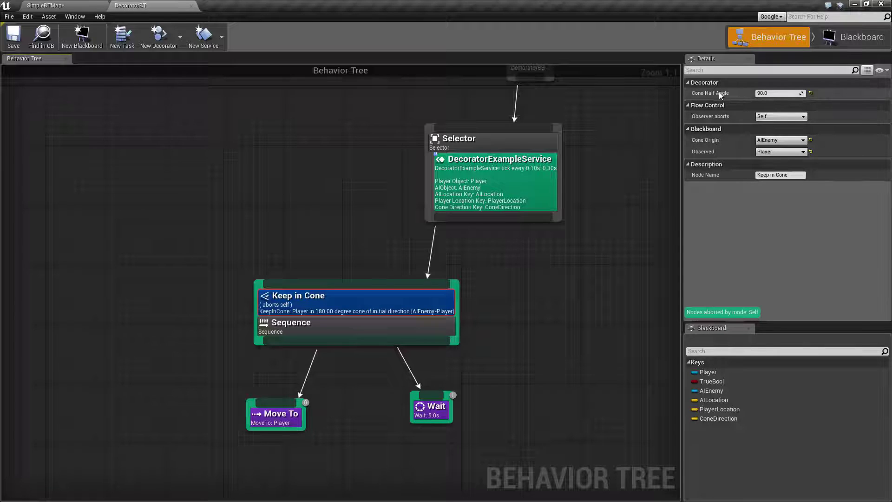
Step: Reset Keep in Cone's Cone Half Angle to 45.0 and detach the DecoratorBT tab
click(810, 92)
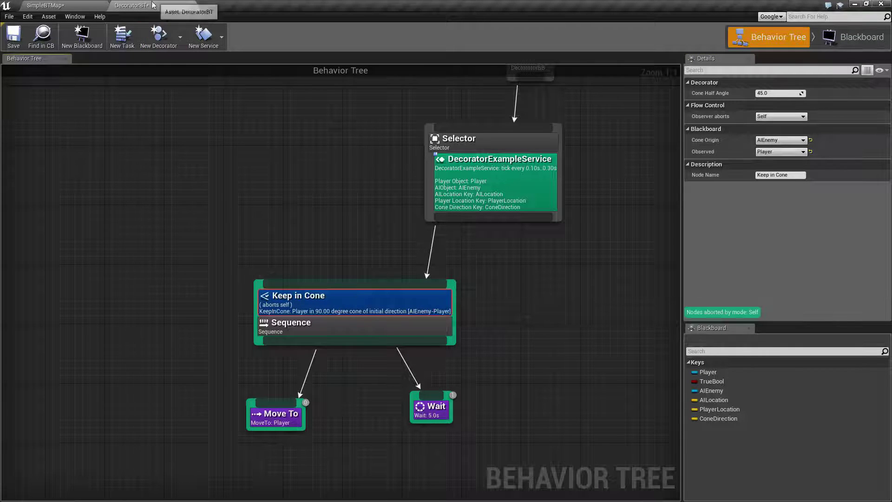
mouse_move(160, 7)
mouse_down()
mouse_move(534, 18)
mouse_move(522, 12)
mouse_up()
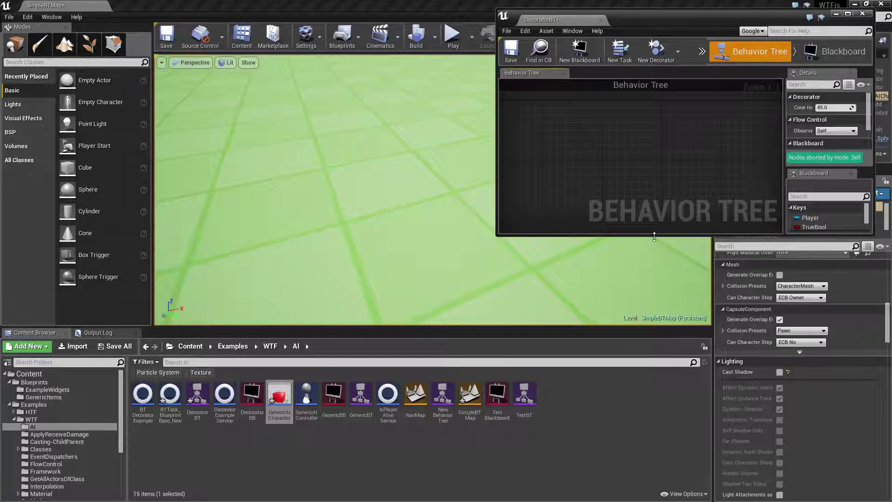
Step: Resize the floating DecoratorBT window, show ROOT and Selector, dock it beside the viewport, and play
drag(654, 238, 654, 495)
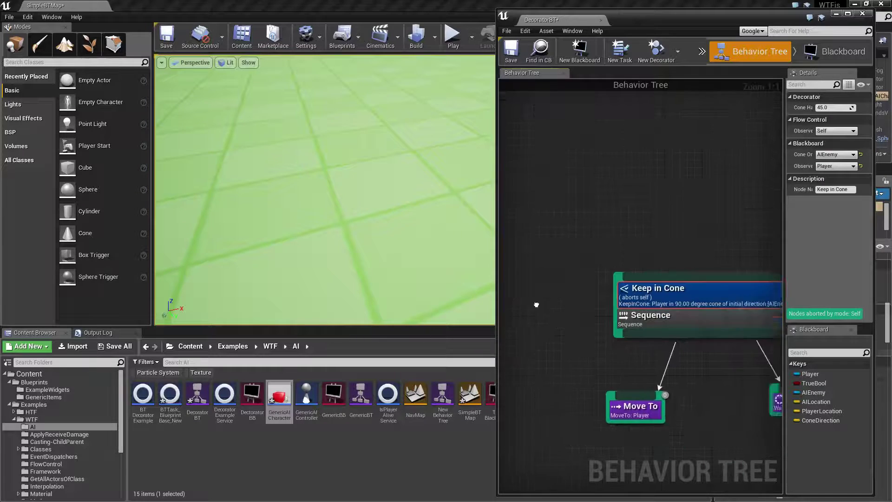
scroll(536, 304, down, 1)
right_drag(536, 304, 578, 250)
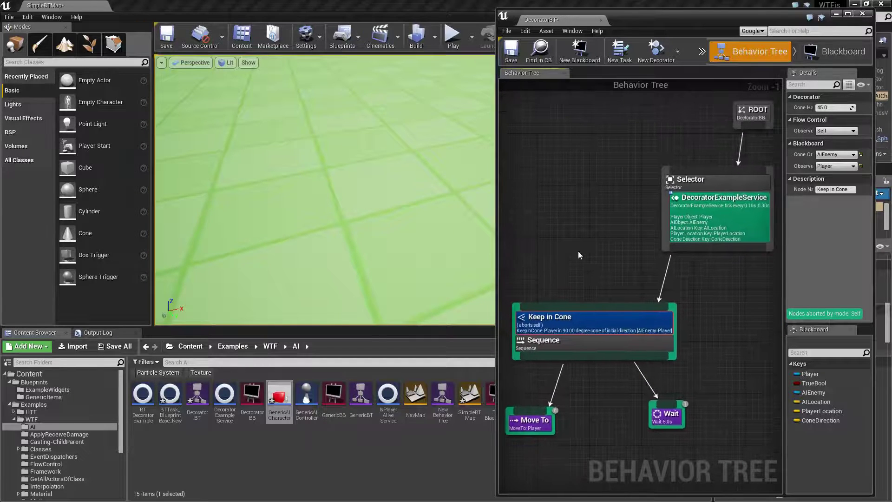
drag(497, 248, 444, 248)
scroll(505, 259, up, 1)
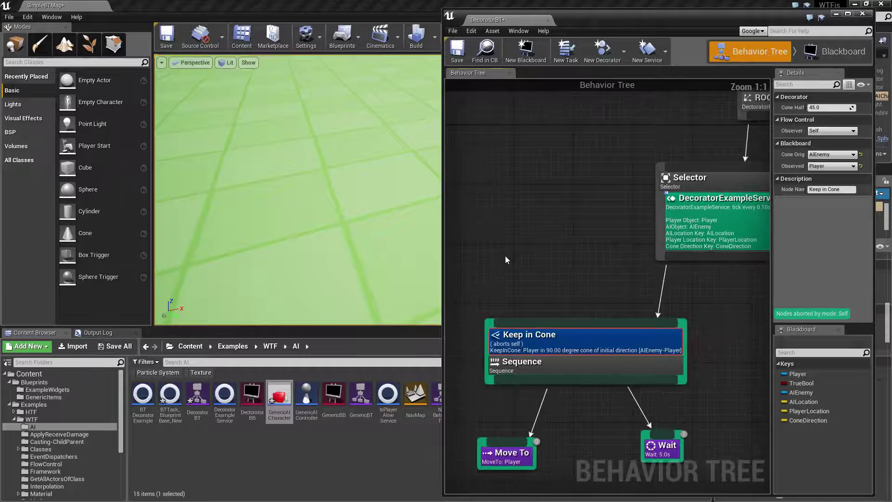
right_drag(514, 255, 487, 262)
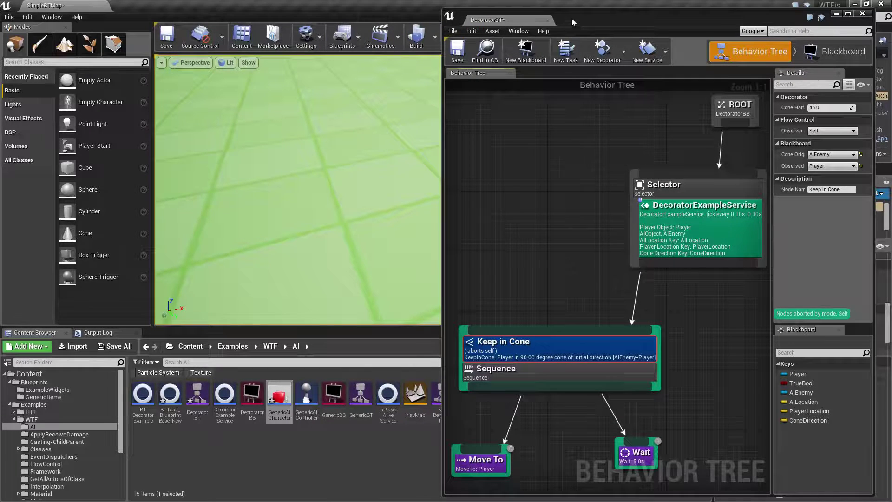
drag(572, 18, 602, 41)
click(453, 37)
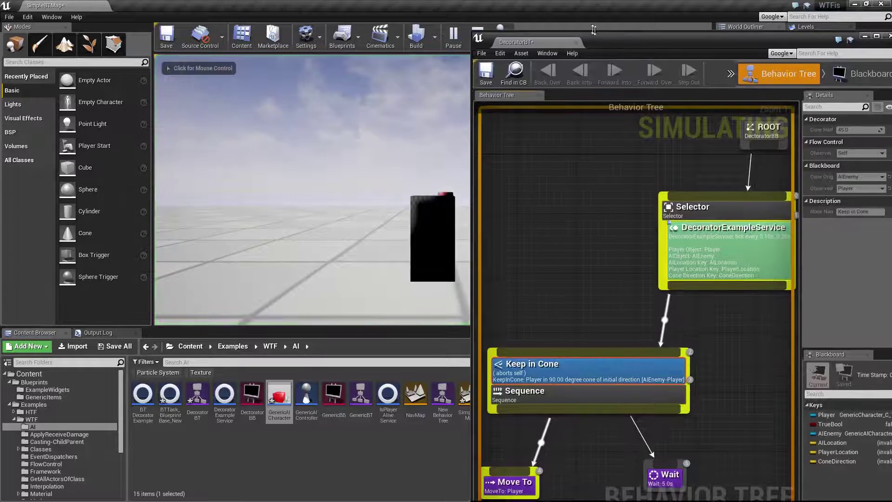
Step: Move the tree window, then control the player, releasing and retaking the mouse with Shift+F1
drag(594, 30, 709, 19)
click(502, 175)
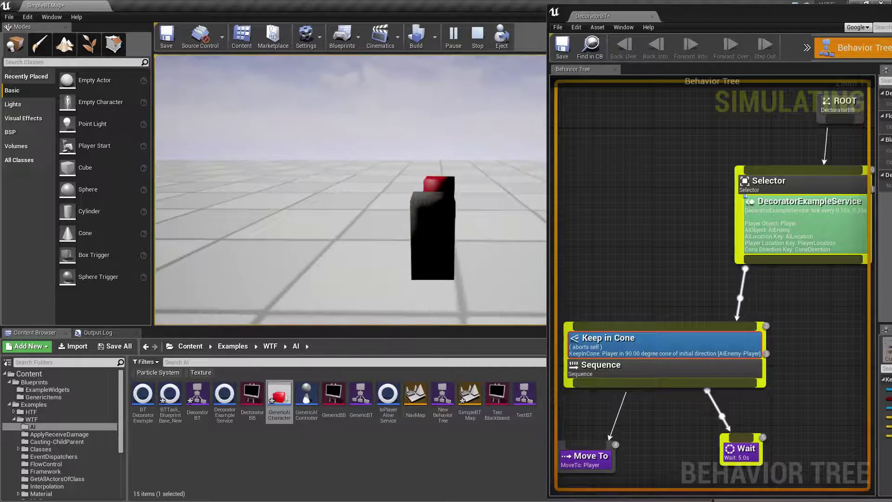
key(shift+F1)
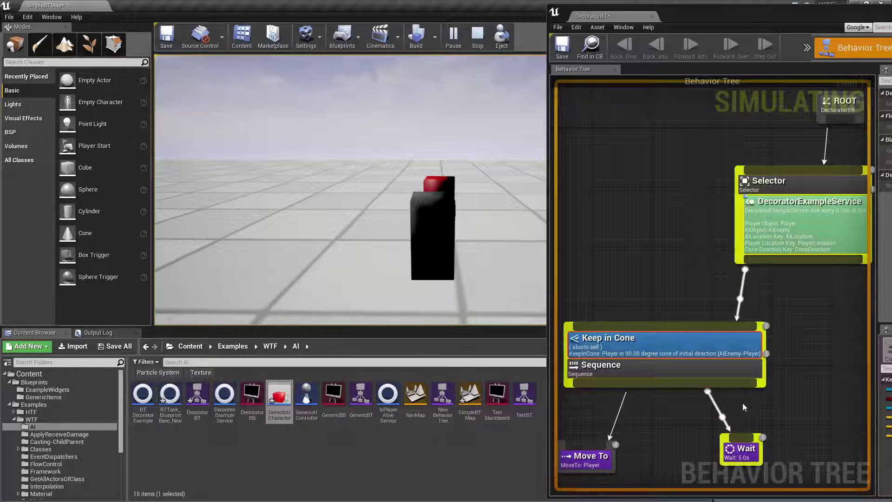
click(419, 104)
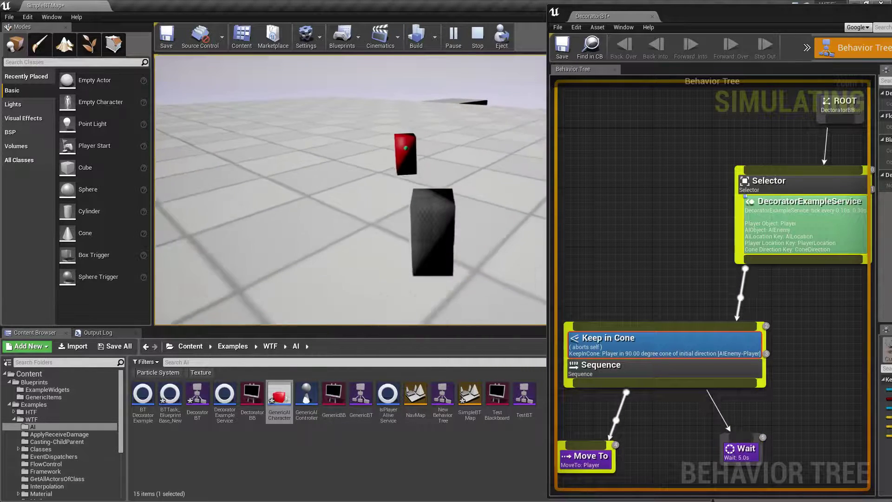
Step: Stop play, maximize the Behavior Tree window, and centre the Keep in Cone Sequence branch
key(Escape)
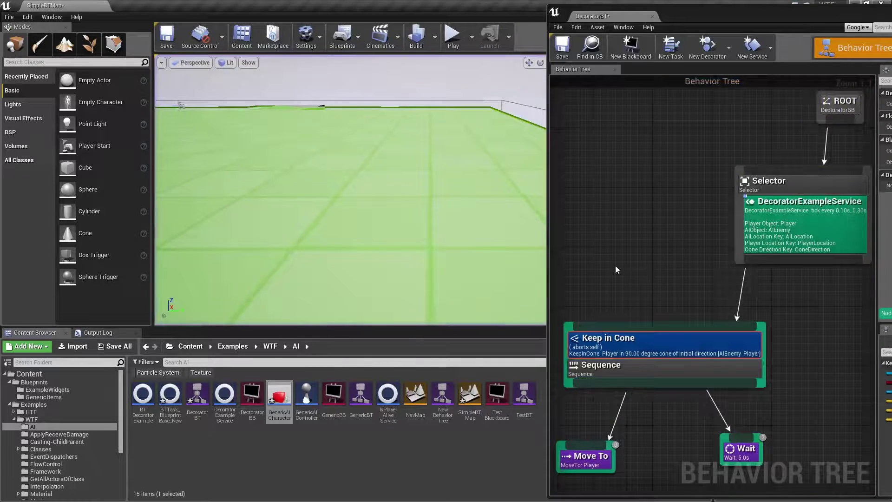
double_click(593, 16)
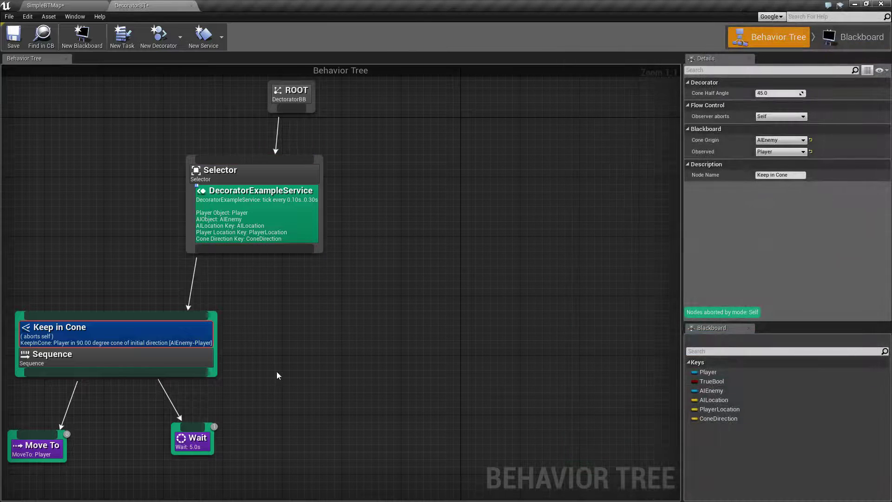
right_drag(277, 376, 433, 374)
right_drag(370, 377, 388, 370)
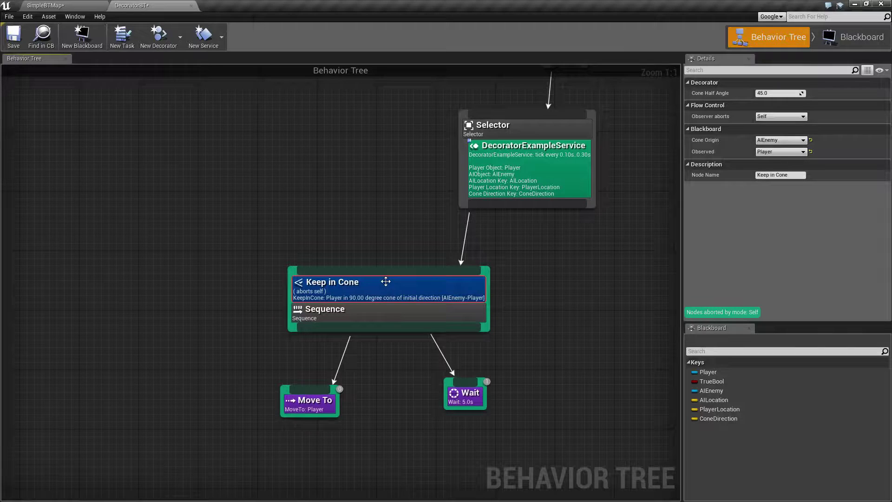